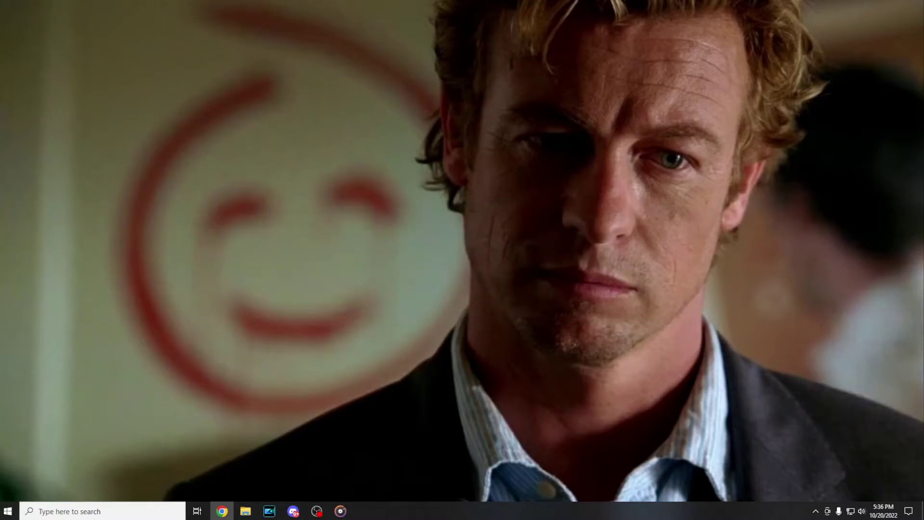
Find Command Prompt from Start search and bring up its Run as administrator option.
key("super")
type("cmd")
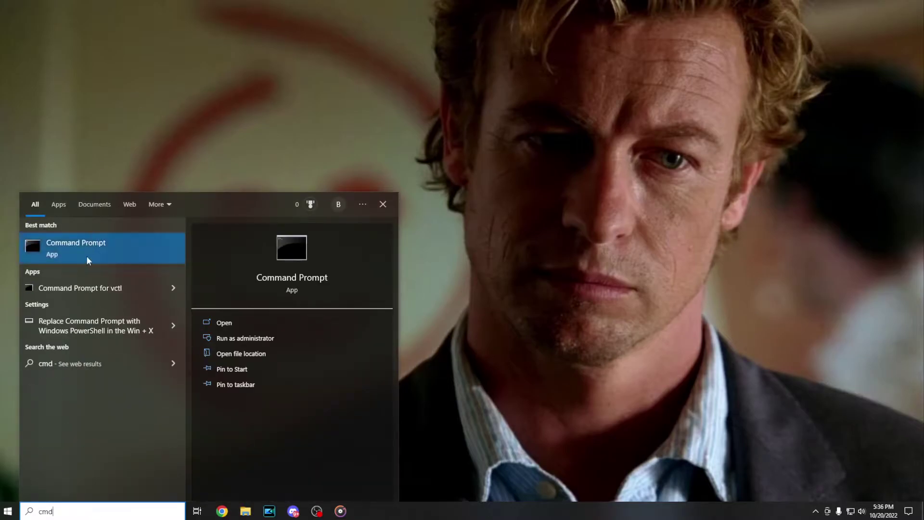
right_click(88, 260)
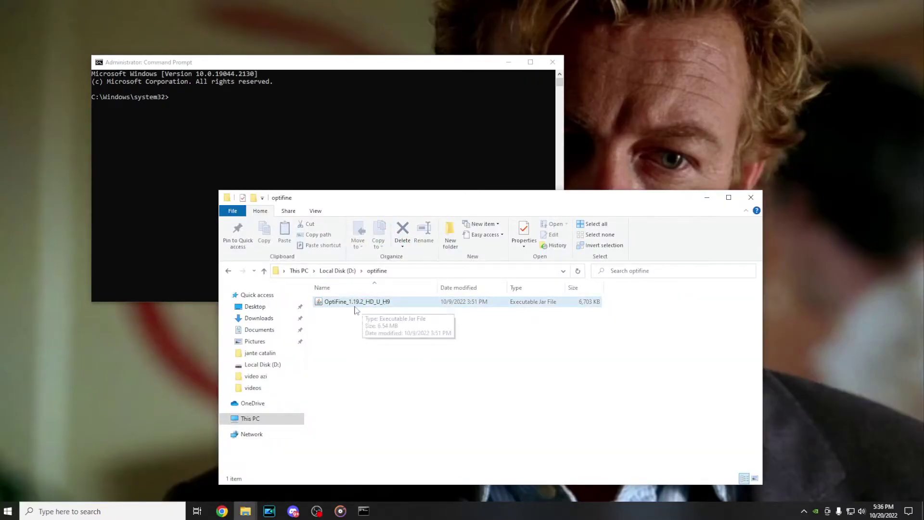
mouse_move(357, 302)
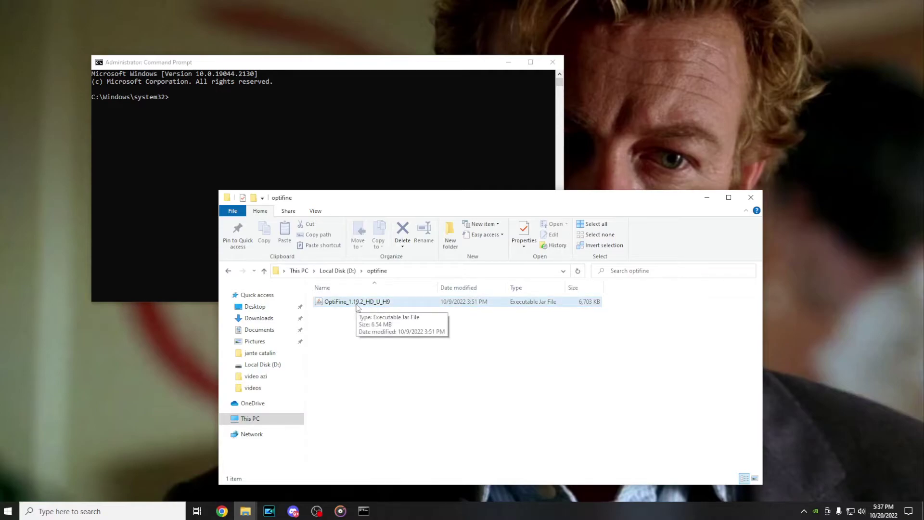
Copy the OptiFine jar's full path and return to the administrator Command Prompt.
right_click(360, 308)
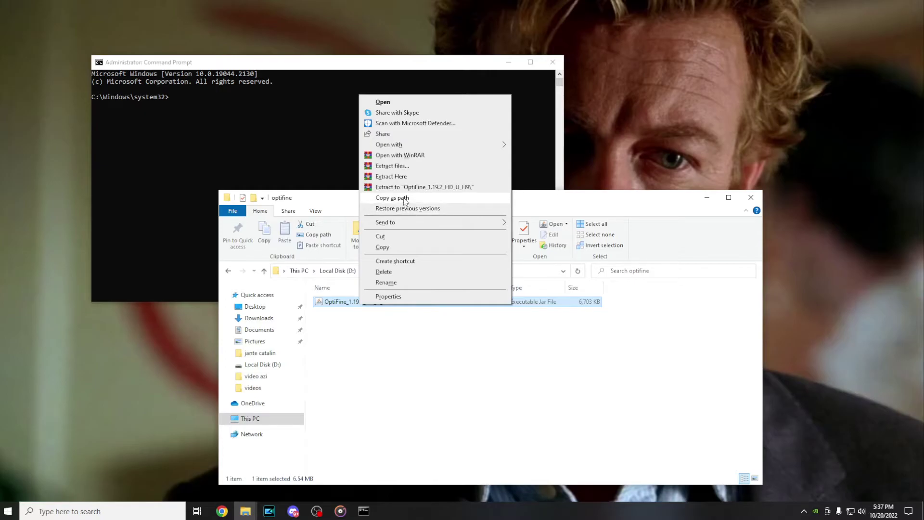
left_click(406, 198)
left_click(707, 197)
type("java -jar")
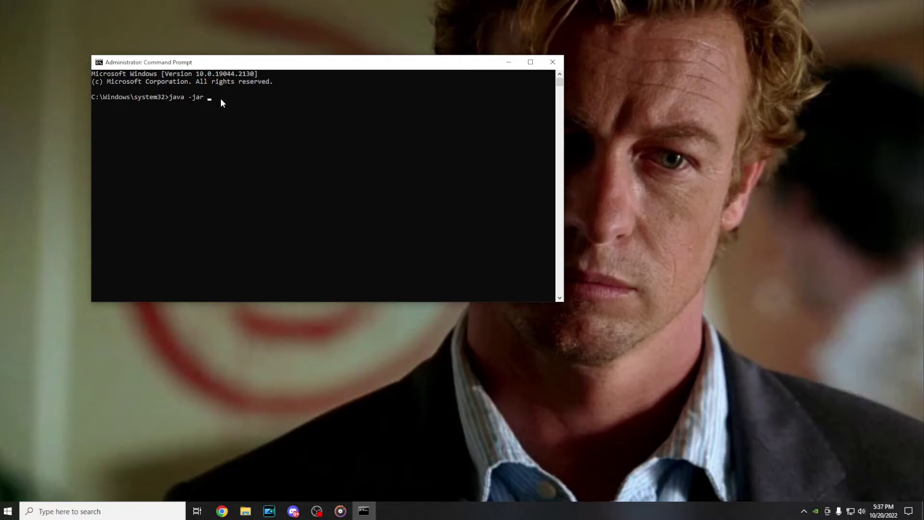
Run 'java -jar' with the pasted OptiFine 1.19.2 jar path to launch its installer.
type("\"D:\\optifine\\OptiFine_1.19.2_HD_U_H9.jar\"")
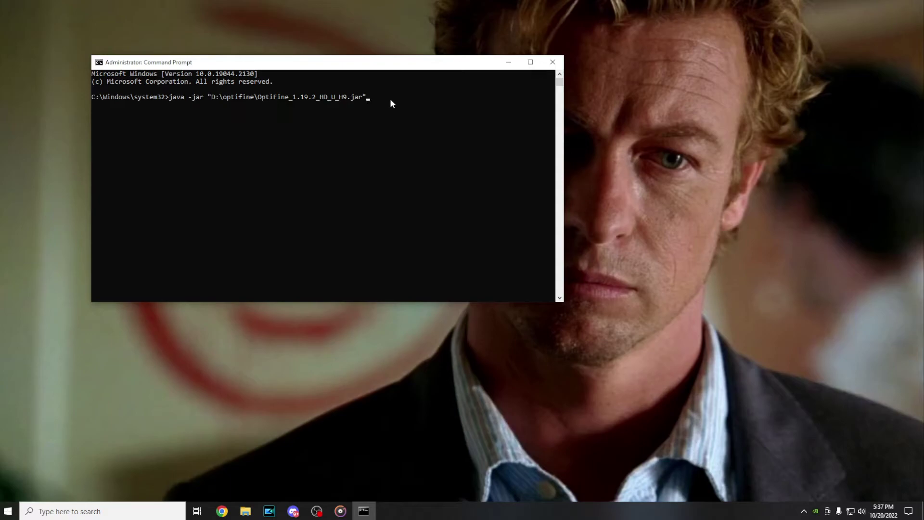
key("Return")
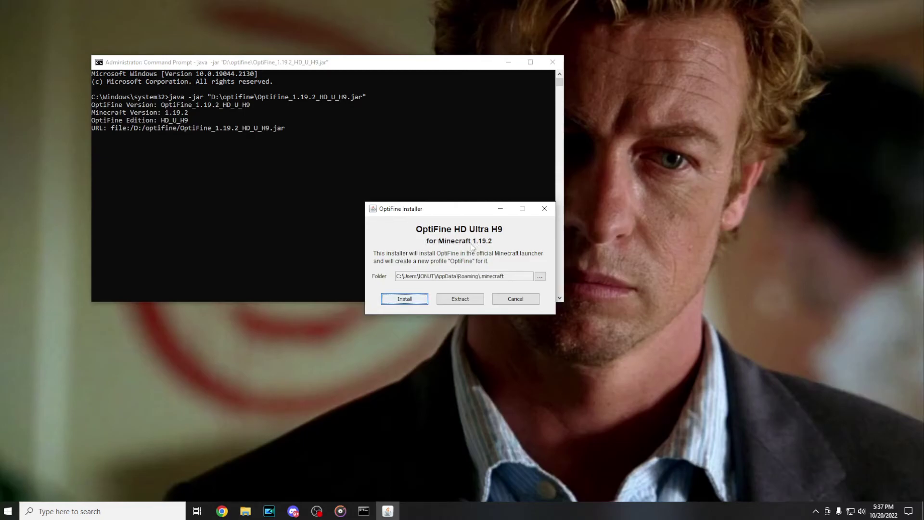
Install OptiFine HD Ultra H9 for Minecraft 1.19.2 into the .minecraft folder.
left_click(403, 300)
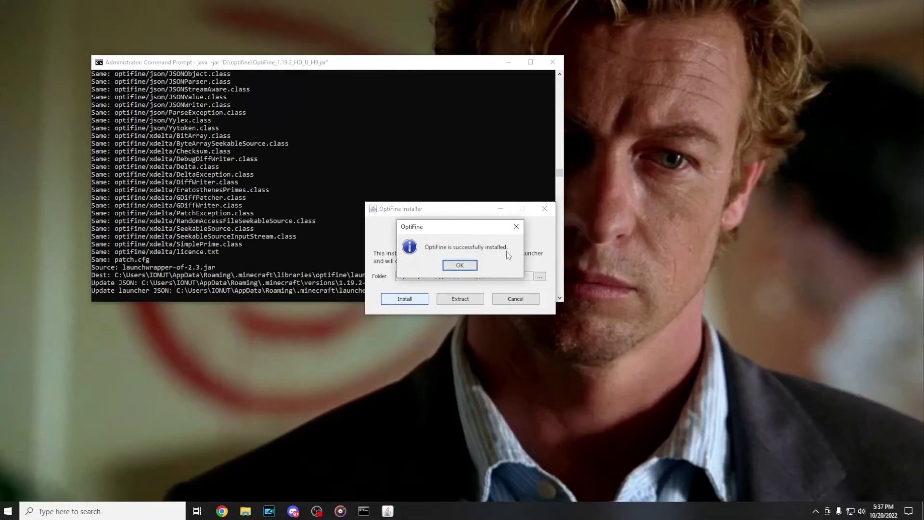
Dismiss the success message and close the installer and Command Prompt windows.
key("Return")
left_click(553, 62)
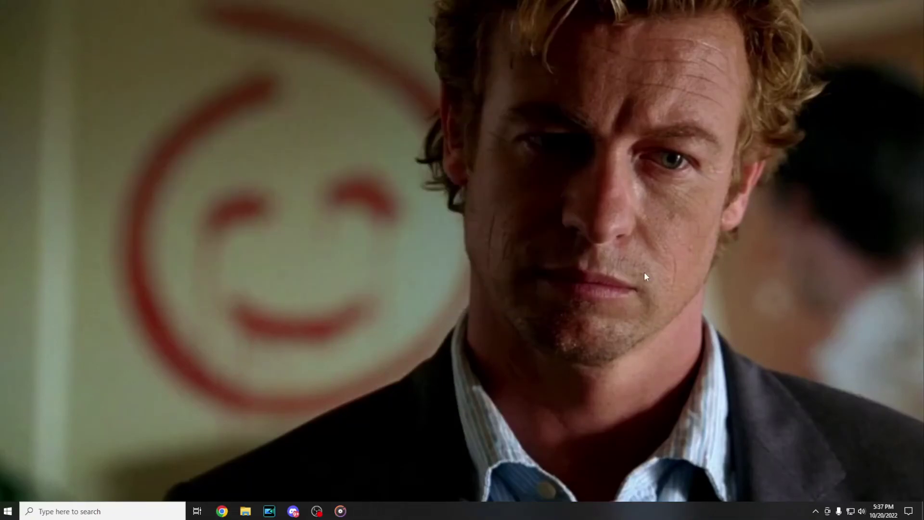